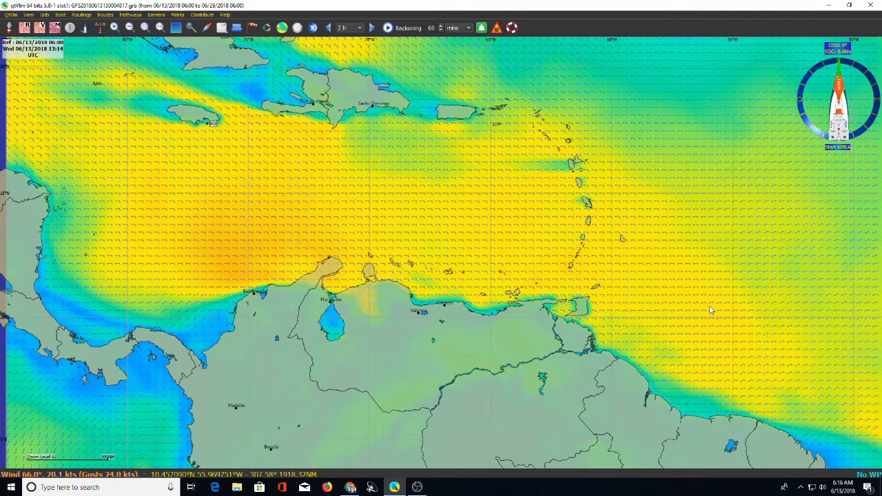
Step: Delete the existing POI mark just off the southeast coast of Jamaica
{"action": "left_click", "coordinate": [211, 126]}
{"action": "right_click", "coordinate": [212, 127]}
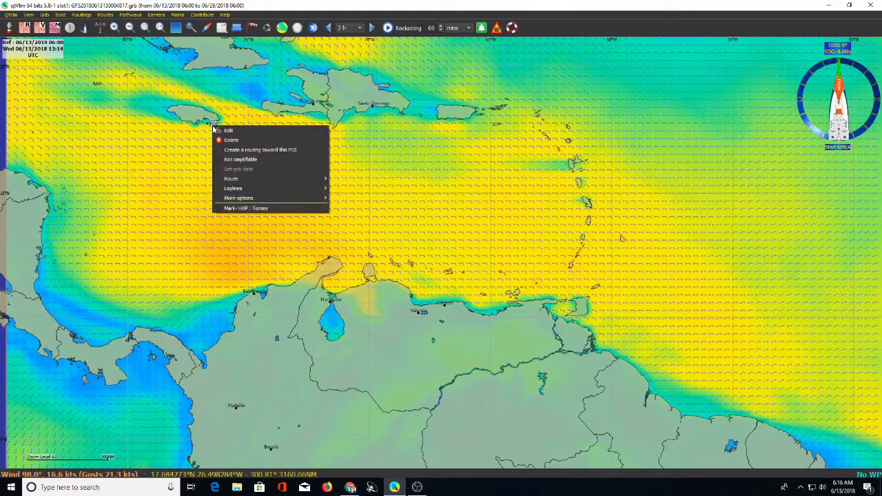
{"action": "left_click", "coordinate": [226, 141]}
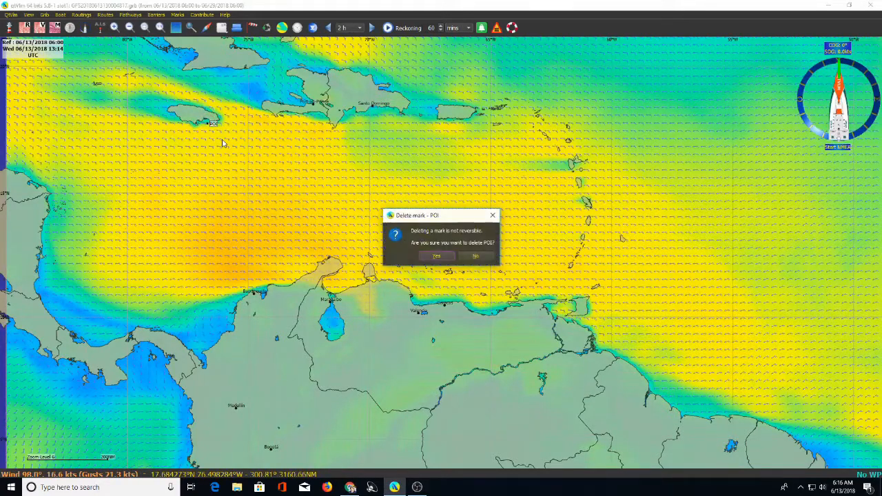
{"action": "left_click", "coordinate": [439, 256]}
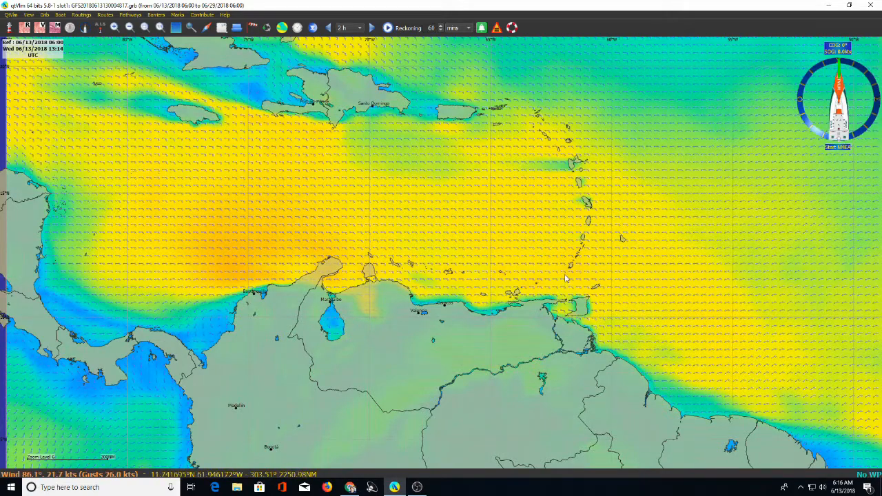
Step: Move the boat to about 11.74°N 61.95°W, just southwest of Grenada
{"action": "right_click", "coordinate": [565, 278]}
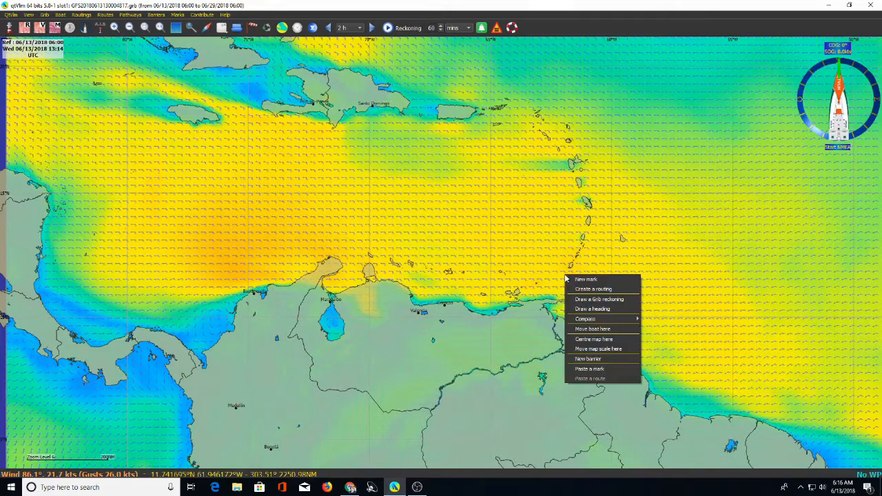
{"action": "left_click", "coordinate": [591, 329]}
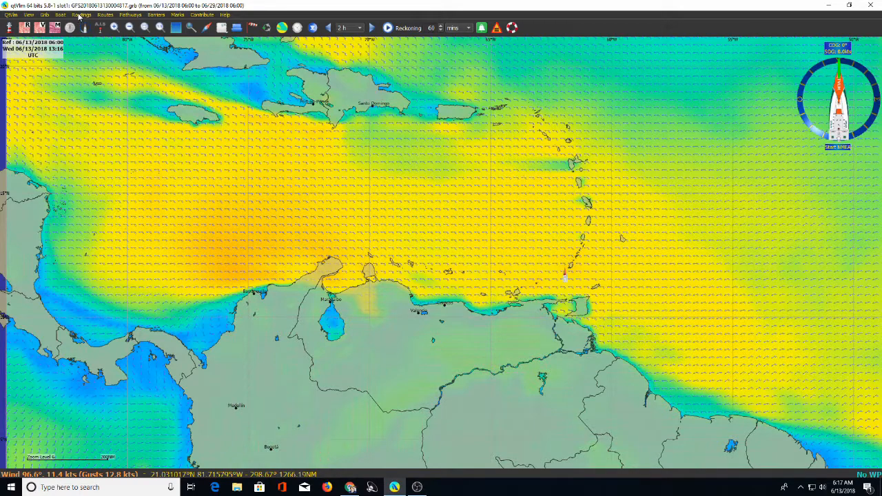
Step: Create a routing from the boat to about 17.74°N 76.61°W off southeast Jamaica, leaving Convert to Route off
{"action": "right_click", "coordinate": [210, 127]}
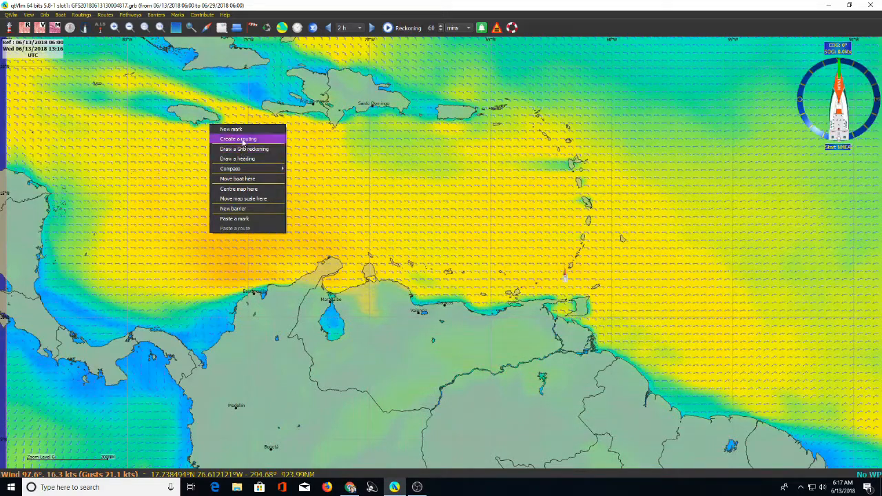
{"action": "left_click", "coordinate": [241, 140]}
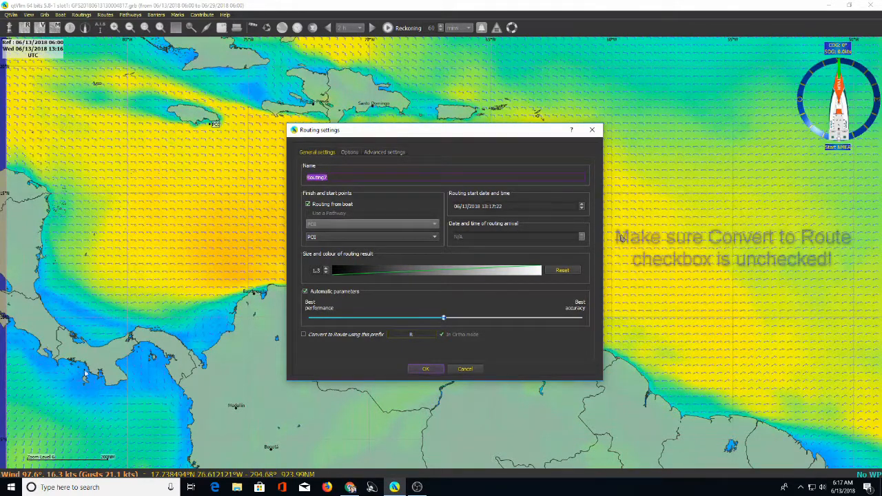
{"action": "left_click", "coordinate": [310, 334]}
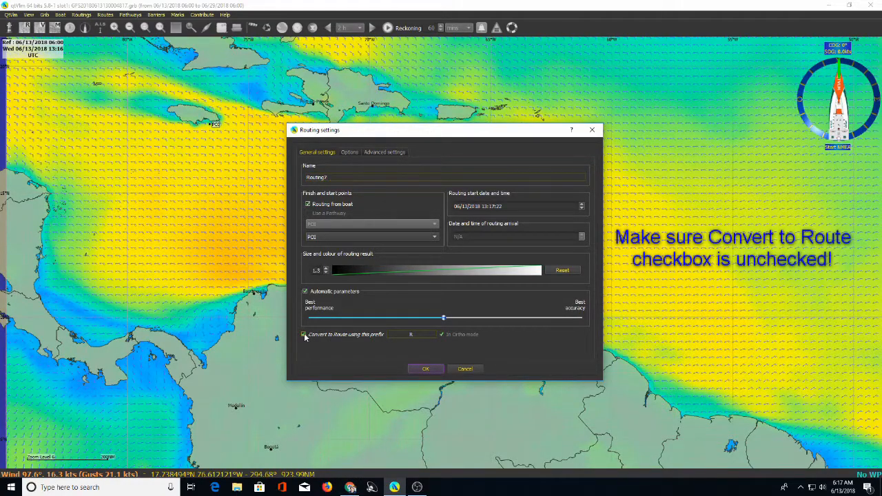
{"action": "left_click", "coordinate": [303, 334]}
Step: Set the routing result's colour to orange (#ff5500)
{"action": "left_click", "coordinate": [437, 272]}
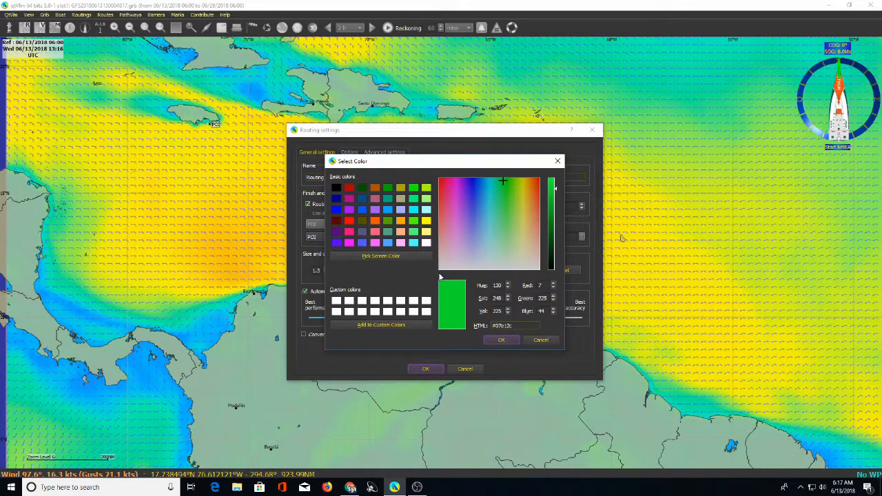
{"action": "left_click", "coordinate": [379, 223]}
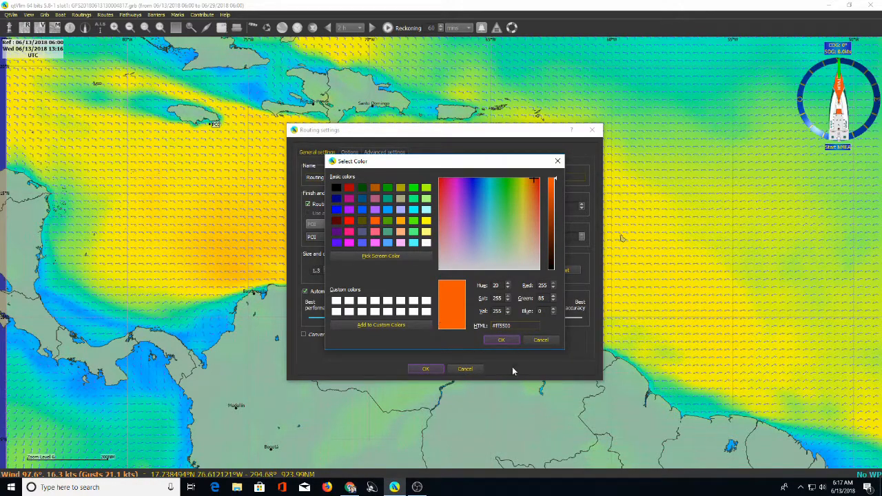
{"action": "left_click", "coordinate": [504, 341]}
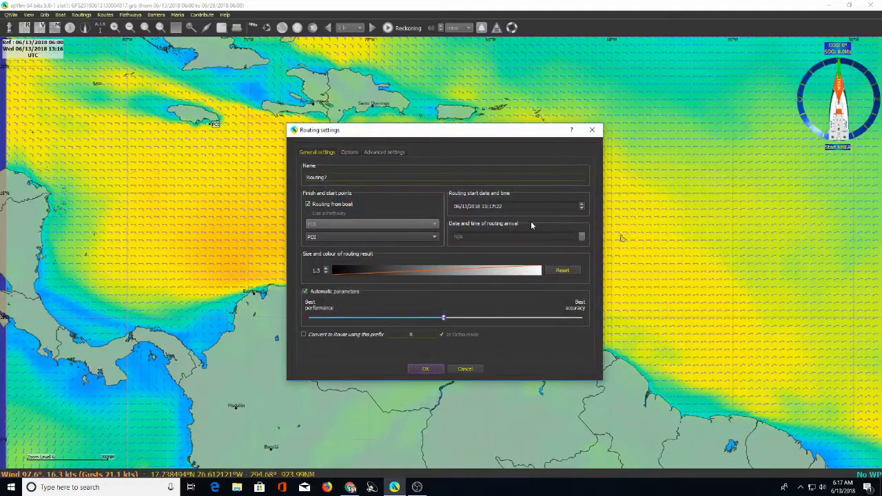
Step: Name the new routing OrangeRT
{"action": "left_click", "coordinate": [335, 176]}
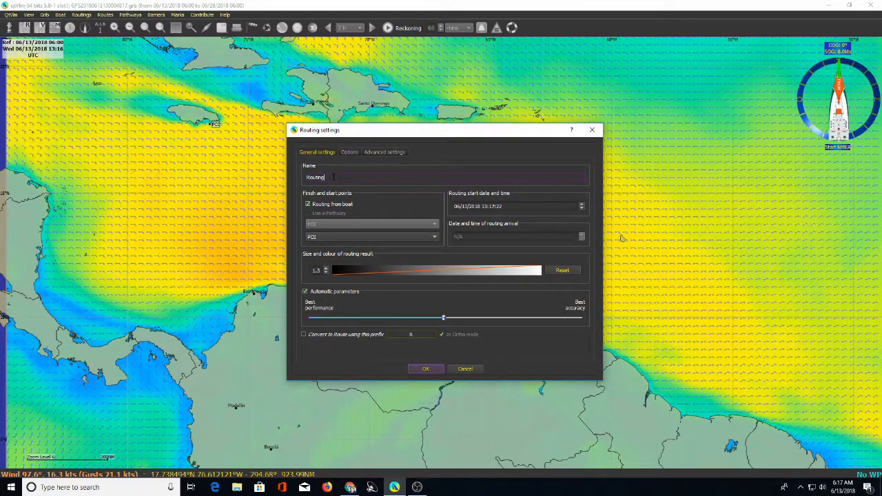
{"action": "key", "text": "BackSpace"}
{"action": "key", "text": "BackSpace"}
{"action": "key", "text": "BackSpace"}
{"action": "key", "text": "BackSpace"}
{"action": "key", "text": "BackSpace"}
{"action": "key", "text": "BackSpace"}
{"action": "key", "text": "BackSpace"}
{"action": "type", "text": "Oranag"}
{"action": "key", "text": "BackSpace"}
{"action": "key", "text": "BackSpace"}
{"action": "key", "text": "BackSpace"}
{"action": "key", "text": "BackSpace"}
{"action": "type", "text": "ngeRT"}
Step: Set the route prefix to O and calculate the routing with Convert to Route left off
{"action": "left_click", "coordinate": [417, 336]}
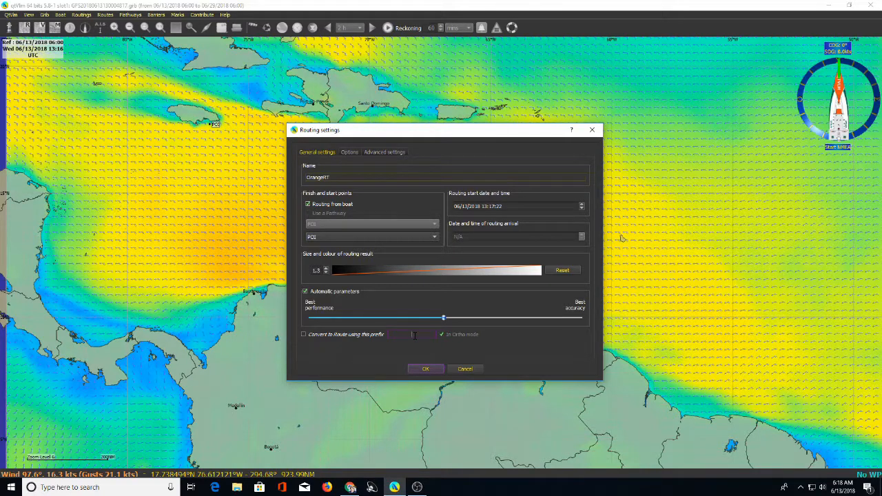
{"action": "type", "text": "O"}
{"action": "left_click", "coordinate": [303, 335]}
{"action": "left_click", "coordinate": [430, 370]}
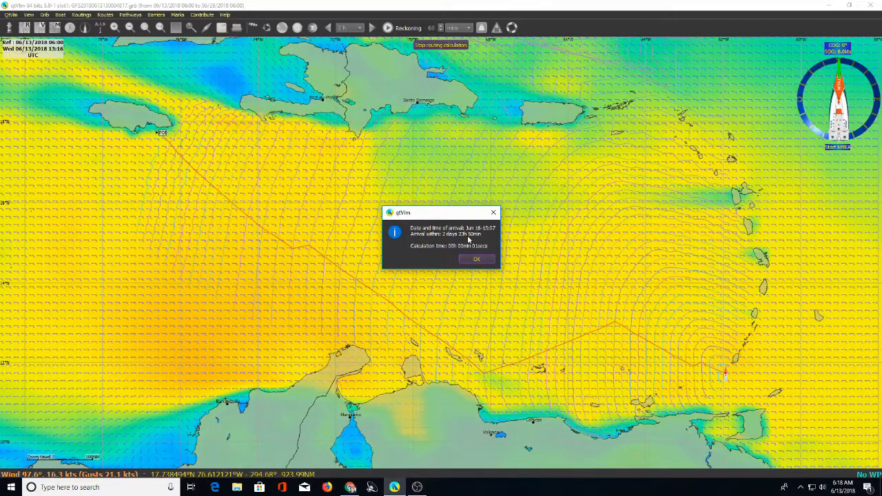
{"action": "left_click", "coordinate": [478, 260]}
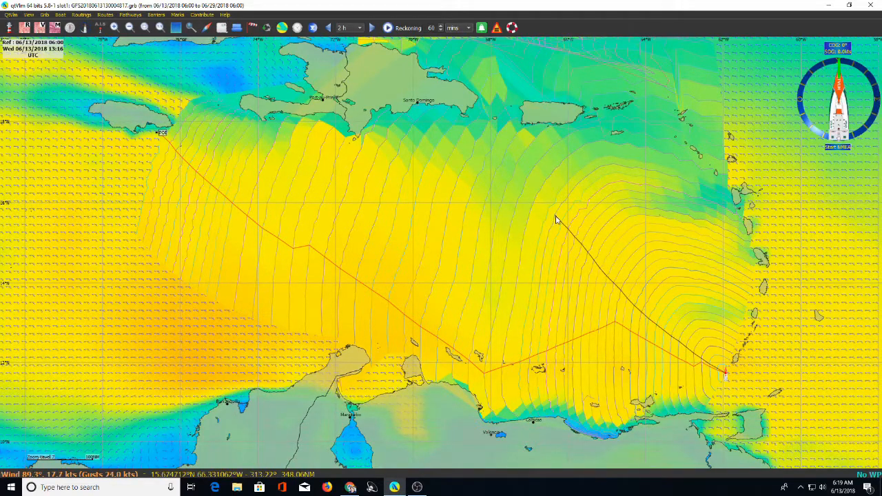
Step: Create a pivot point on an isochrone south of Puerto Rico, at about 15.62°N 66.33°W
{"action": "mouse_move", "coordinate": [556, 219]}
{"action": "right_click", "coordinate": [557, 220]}
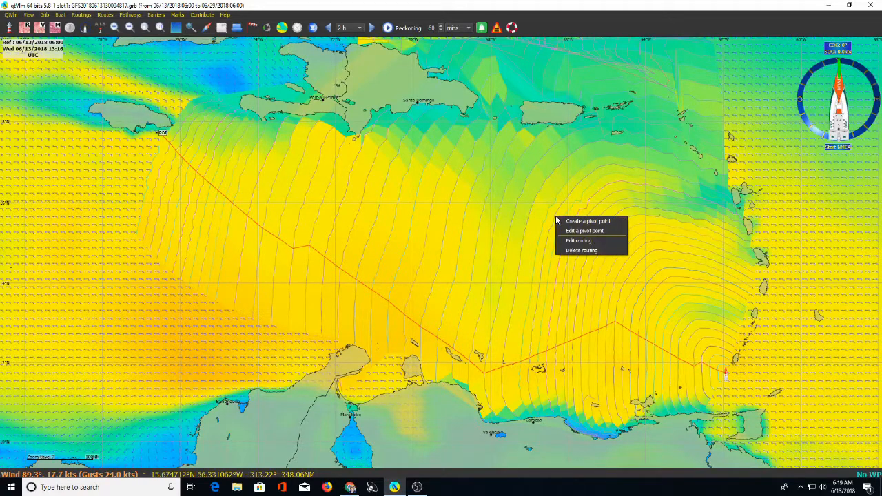
{"action": "left_click", "coordinate": [579, 224]}
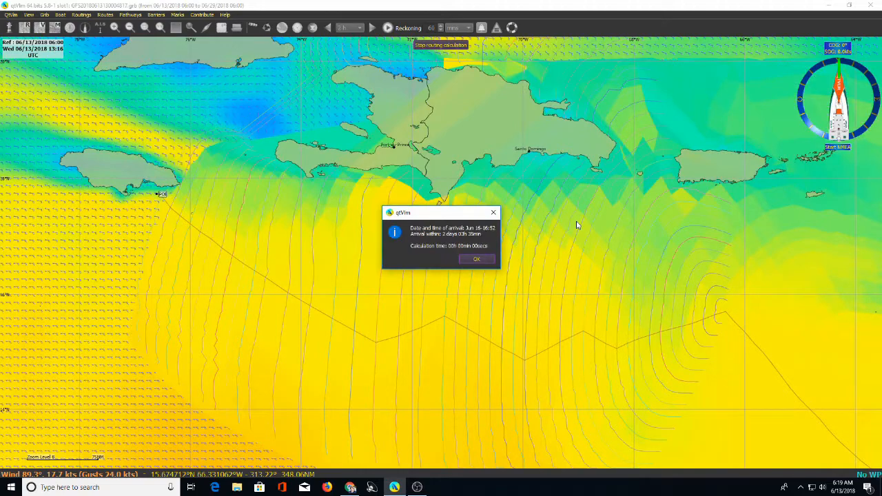
{"action": "left_click", "coordinate": [476, 259]}
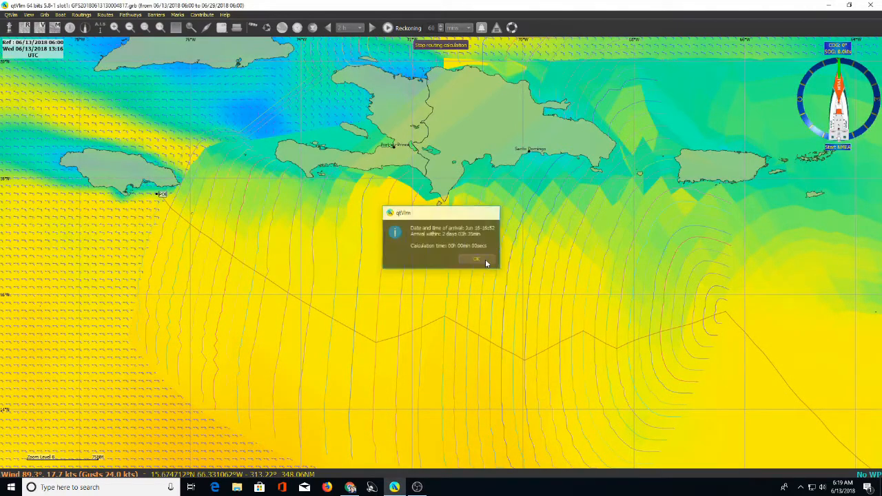
Step: Create a second pivot point off the southern tip of Hispaniola, at about 16.95°N 71.26°W
{"action": "scroll", "coordinate": [604, 303], "scroll_direction": "down", "scroll_amount": 2}
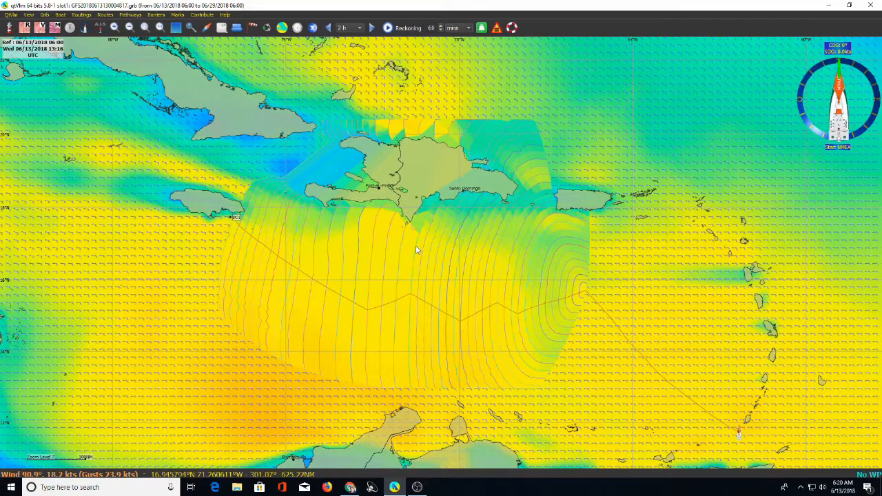
{"action": "mouse_move", "coordinate": [416, 246]}
{"action": "right_click", "coordinate": [416, 246]}
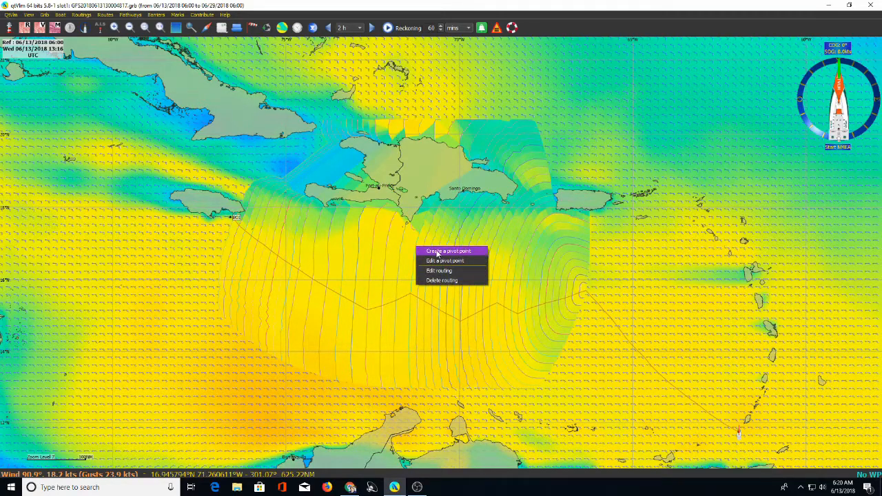
{"action": "left_click", "coordinate": [430, 252]}
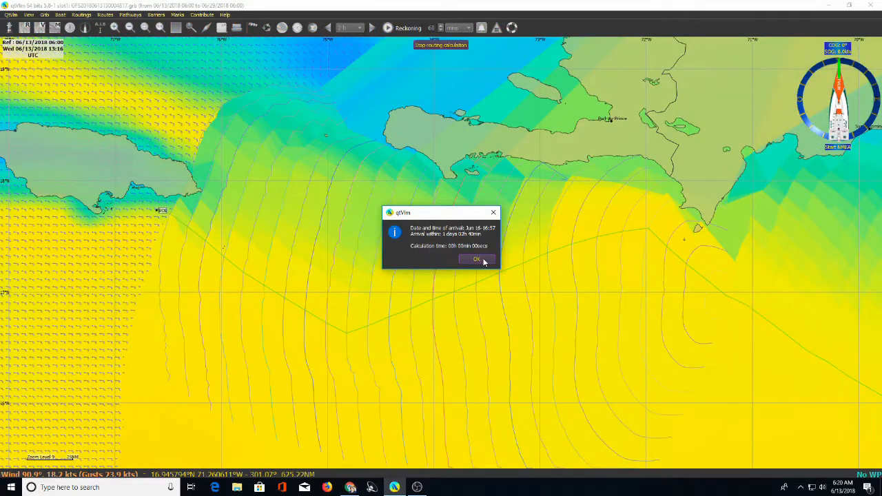
{"action": "left_click", "coordinate": [484, 261]}
Step: Open the newest routing, Routing9, for editing and enable Convert to Route
{"action": "scroll", "coordinate": [555, 295], "scroll_direction": "down", "scroll_amount": 2}
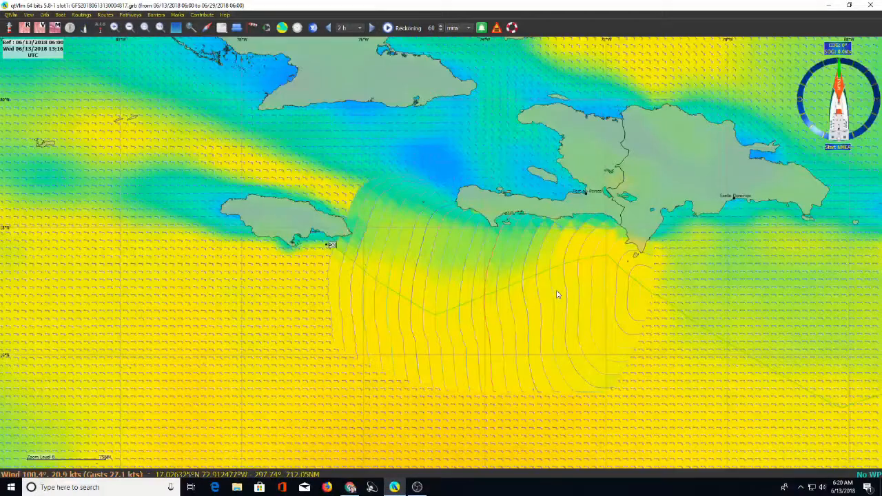
{"action": "scroll", "coordinate": [701, 388], "scroll_direction": "down", "scroll_amount": 1}
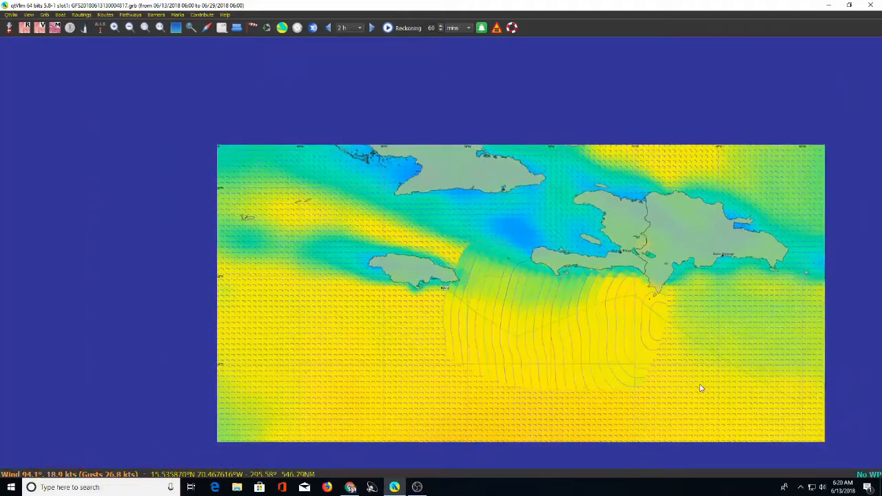
{"action": "scroll", "coordinate": [700, 390], "scroll_direction": "down", "scroll_amount": 2}
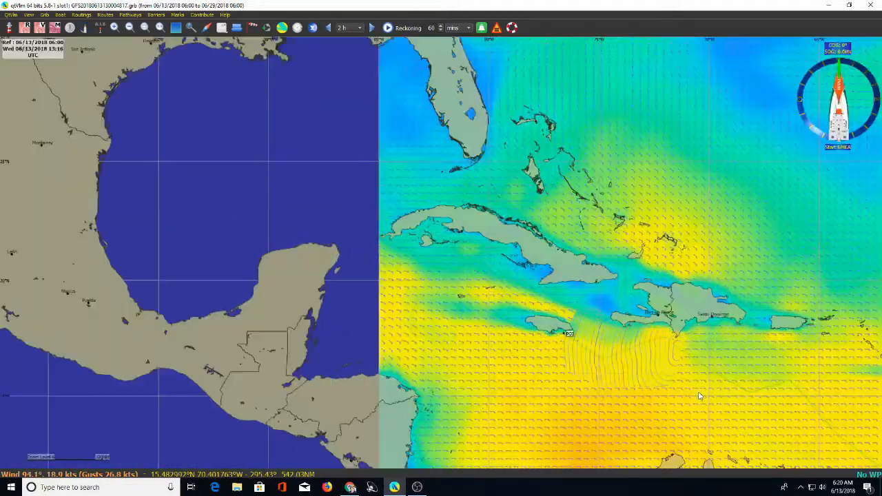
{"action": "left_click_drag", "start_coordinate": [699, 396], "coordinate": [619, 322]}
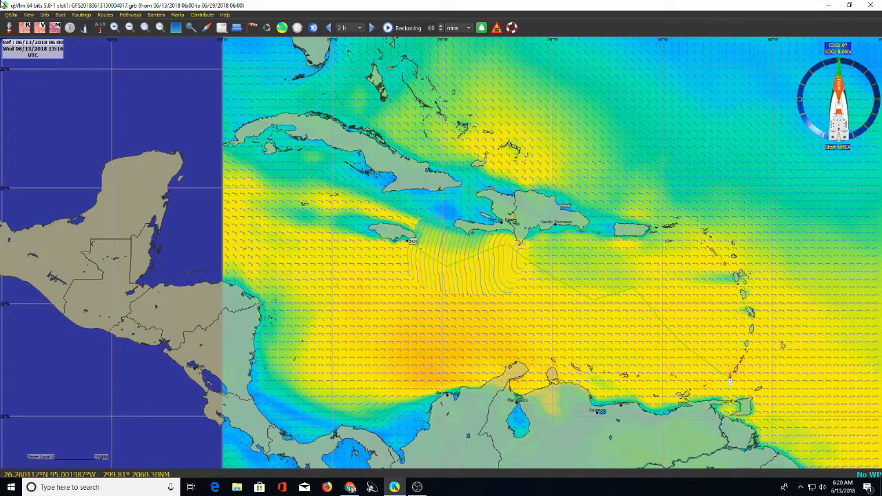
{"action": "left_click", "coordinate": [81, 15]}
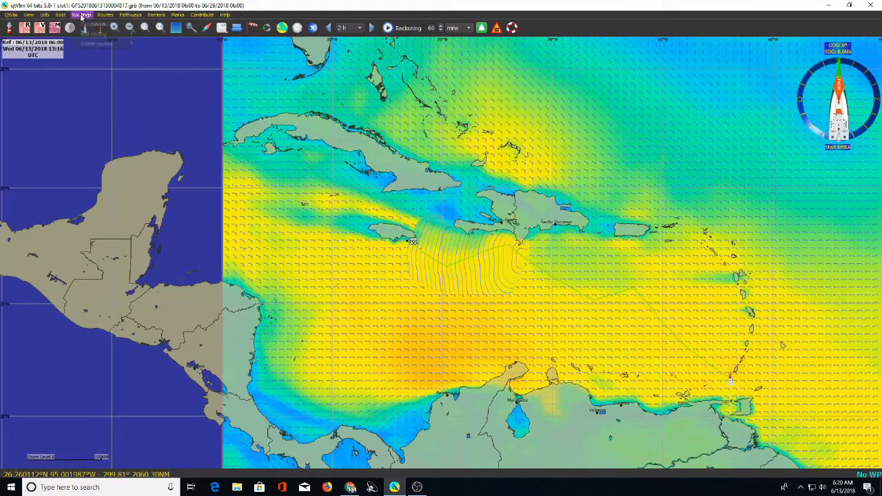
{"action": "mouse_move", "coordinate": [98, 36]}
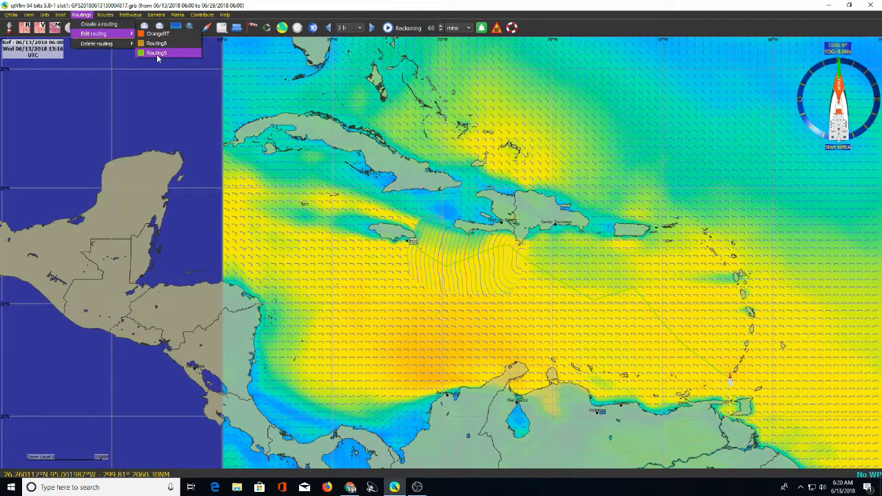
{"action": "left_click", "coordinate": [159, 53]}
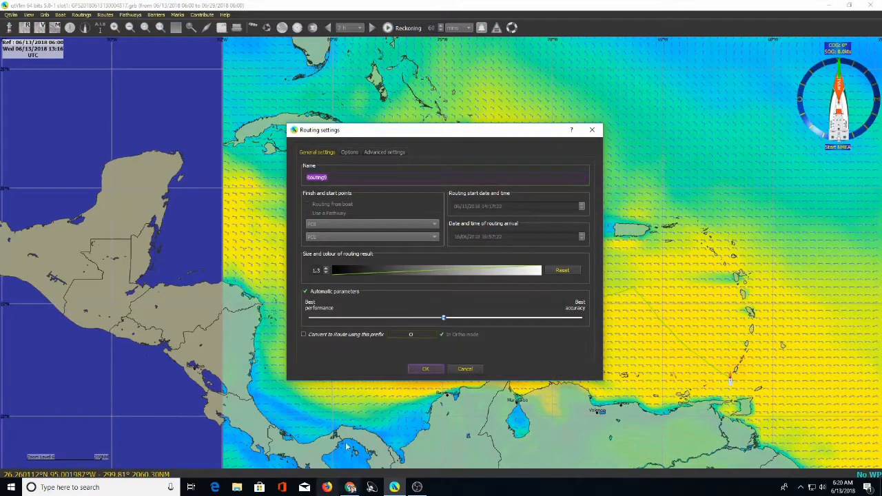
{"action": "left_click", "coordinate": [303, 336]}
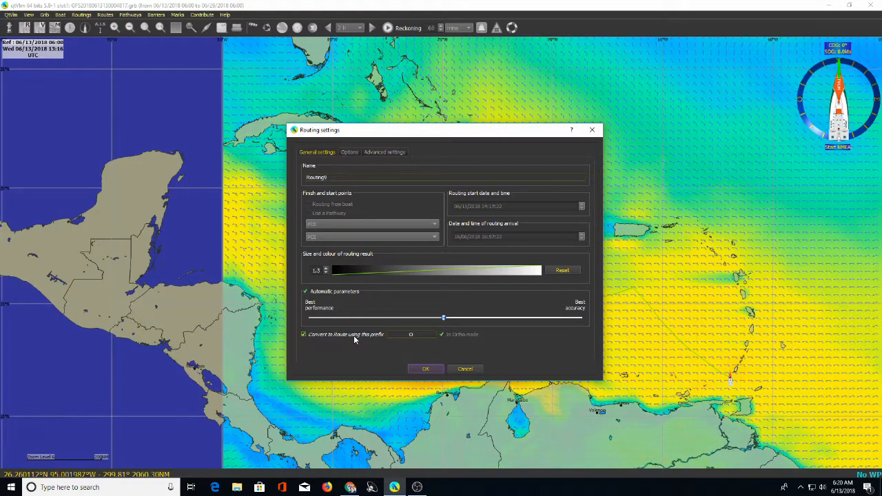
Step: Set the colour of Routing9 to blue (#0000ff)
{"action": "left_click", "coordinate": [449, 271]}
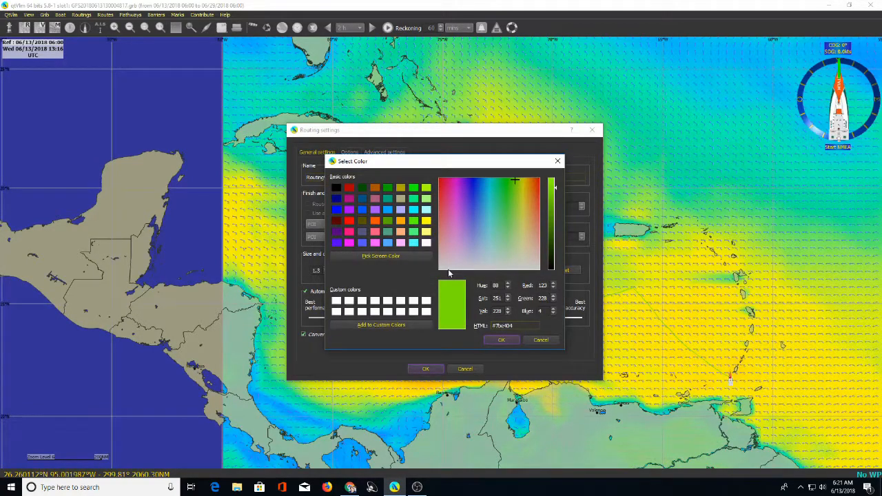
{"action": "left_click", "coordinate": [336, 210]}
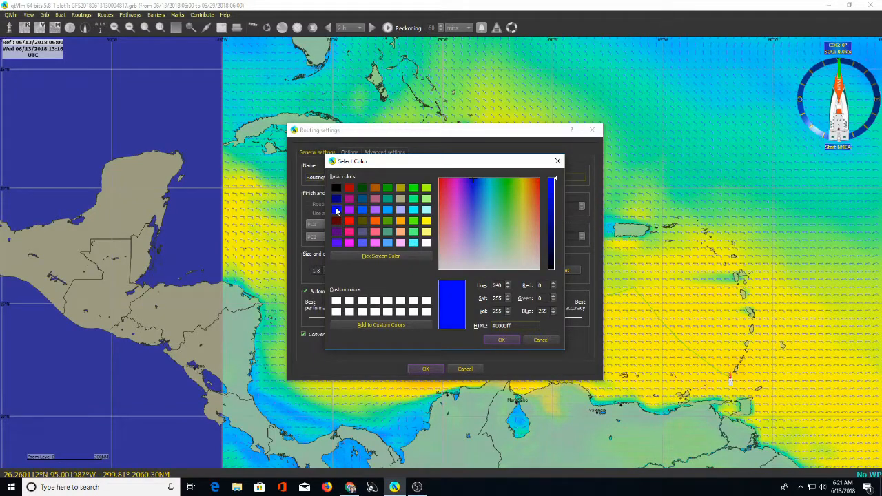
{"action": "left_click", "coordinate": [502, 339]}
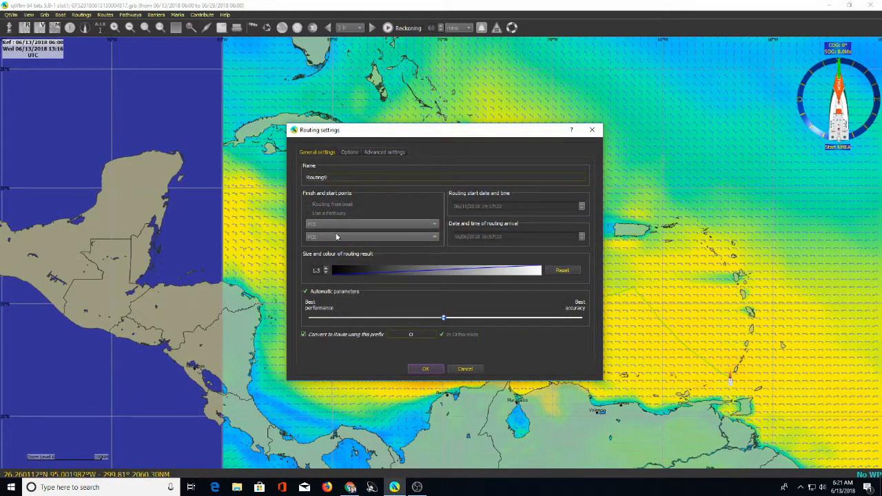
Step: Rename the routing BlueRT, set its route prefix to B and apply the settings to start the conversion
{"action": "left_click", "coordinate": [329, 178]}
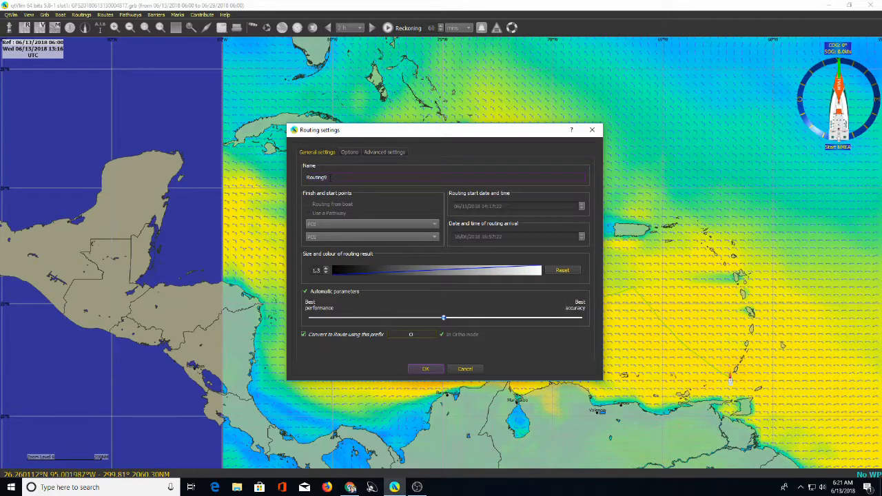
{"action": "key", "text": "BackSpace"}
{"action": "key", "text": "BackSpace"}
{"action": "key", "text": "BackSpace"}
{"action": "key", "text": "BackSpace"}
{"action": "key", "text": "BackSpace"}
{"action": "left_click", "coordinate": [415, 334]}
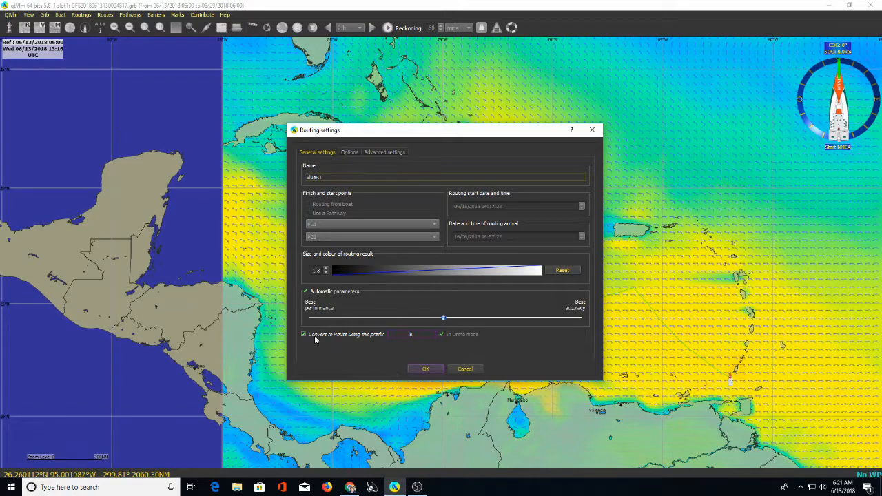
{"action": "left_click", "coordinate": [425, 369]}
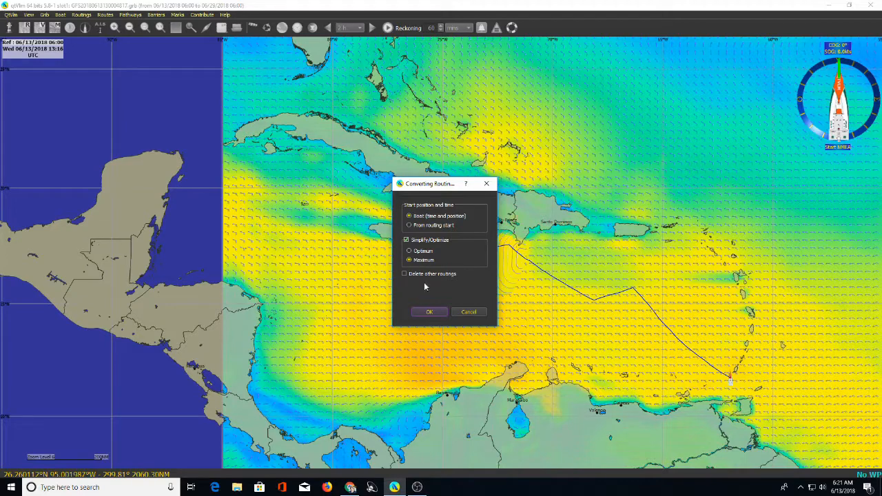
Step: Convert BlueRT to a route from the boat's time and position with maximum simplification, without further optimizing it
{"action": "left_click", "coordinate": [430, 313]}
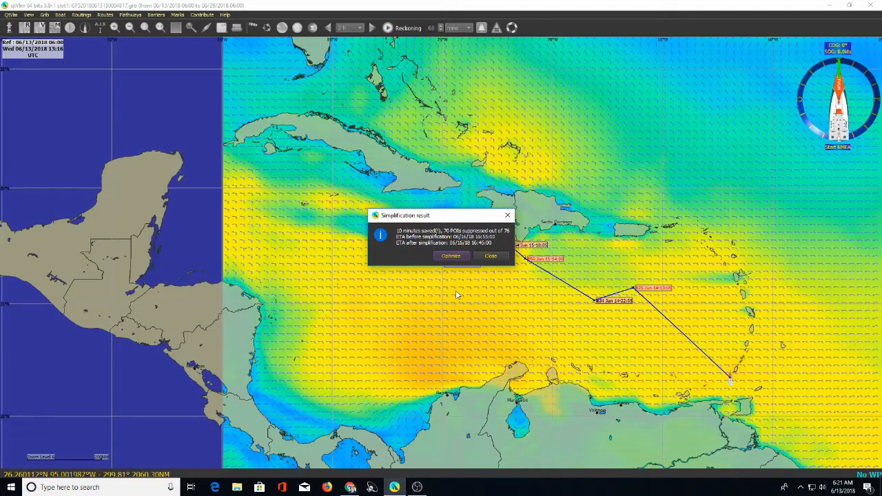
{"action": "left_click", "coordinate": [491, 256]}
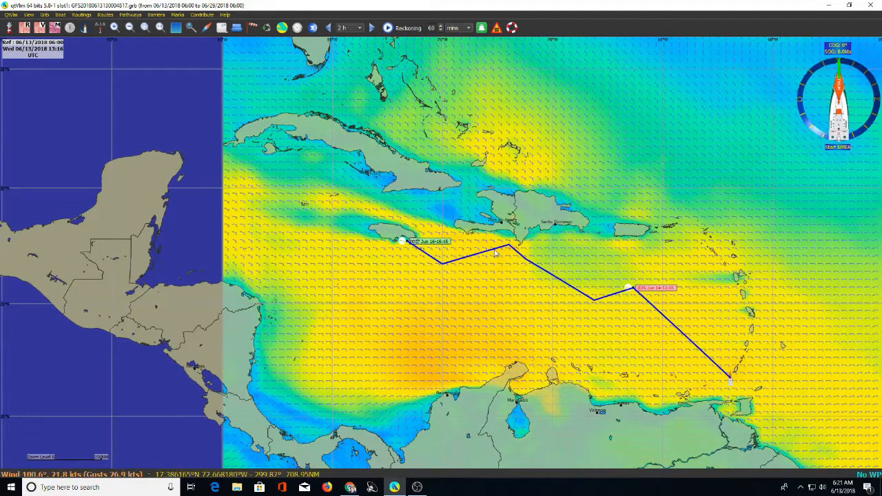
Step: Convert the OrangeRT routing to a route with prefix O, starting from the boat and using maximum simplification without further optimizing
{"action": "left_click", "coordinate": [80, 15]}
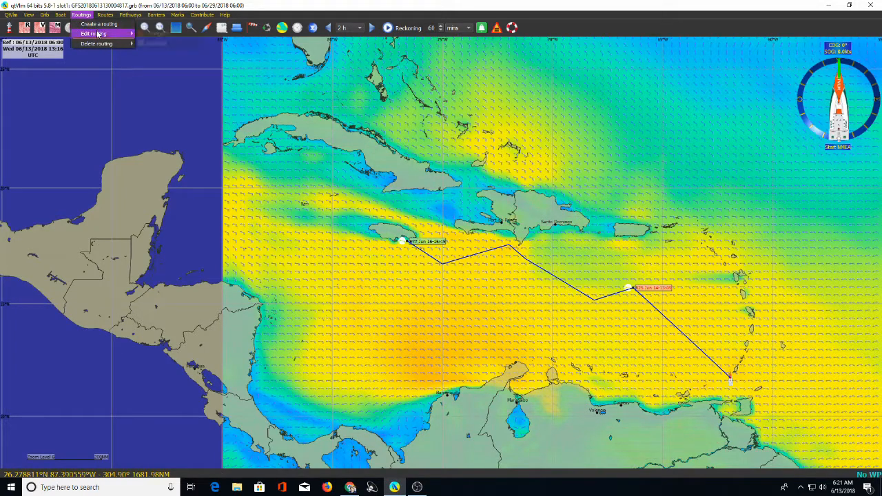
{"action": "mouse_move", "coordinate": [98, 34]}
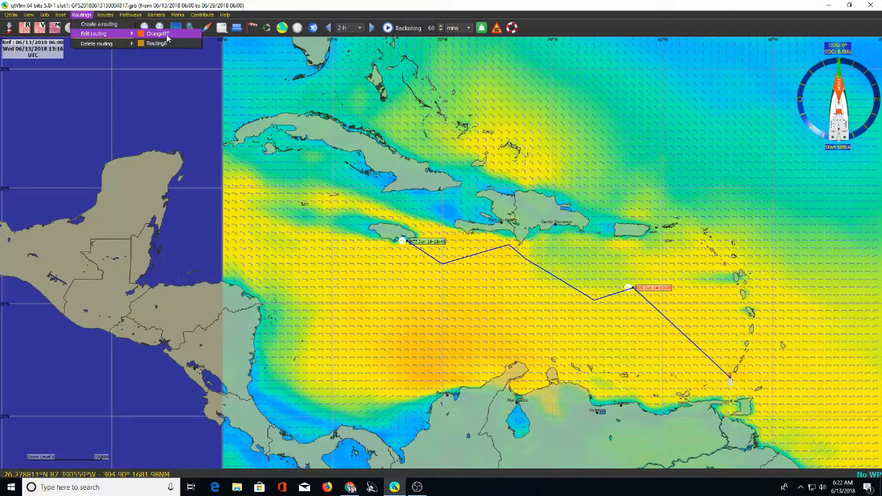
{"action": "left_click", "coordinate": [162, 35]}
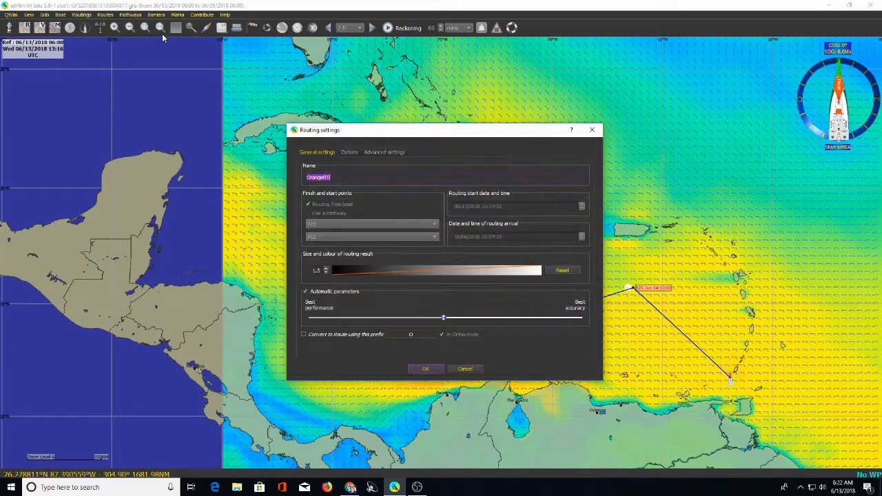
{"action": "left_click", "coordinate": [303, 335]}
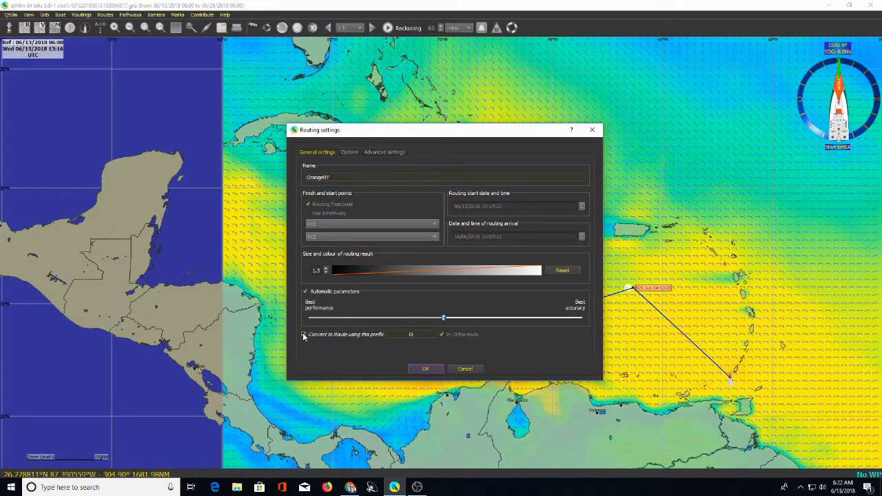
{"action": "left_click", "coordinate": [427, 369]}
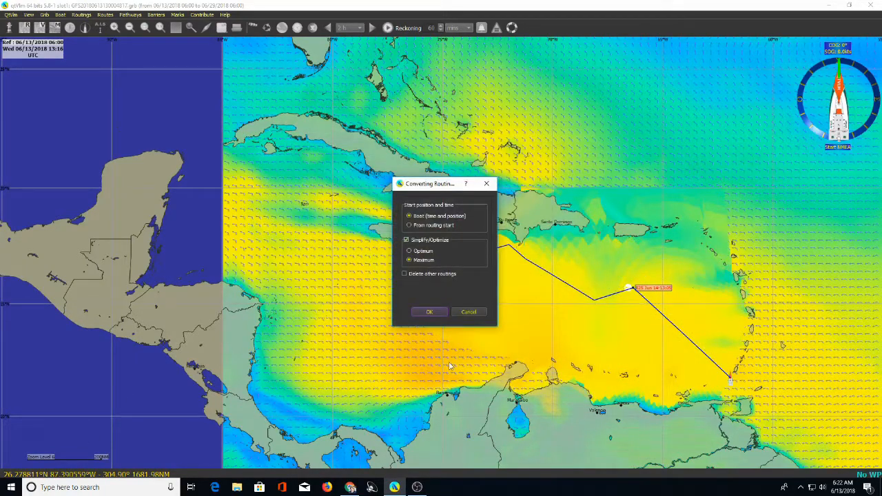
{"action": "left_click", "coordinate": [409, 259]}
{"action": "left_click", "coordinate": [433, 313]}
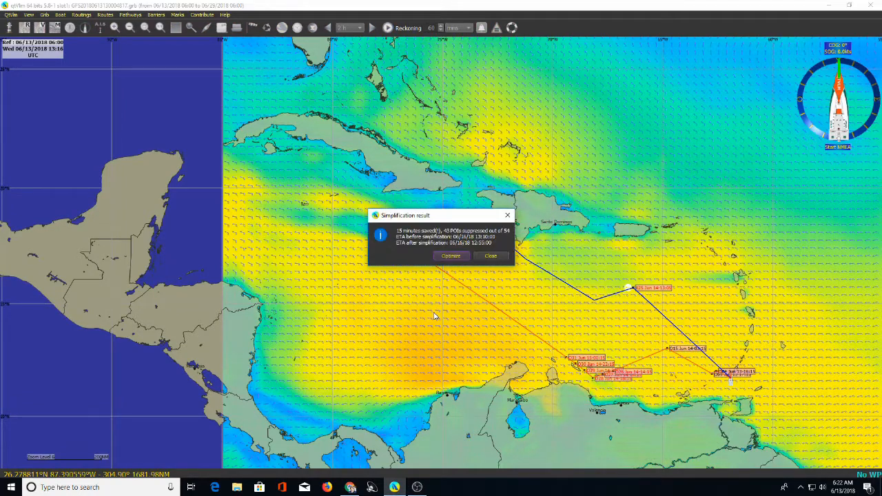
{"action": "left_click", "coordinate": [499, 258]}
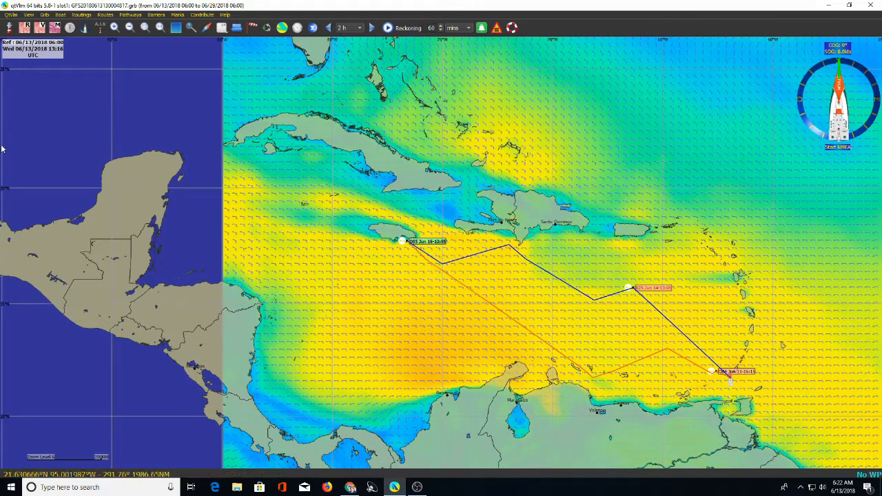
Step: Compare all routes in the Routes Comparator, examining their ETA, duration, distance, boat speed and wind figures
{"action": "left_click", "coordinate": [105, 14]}
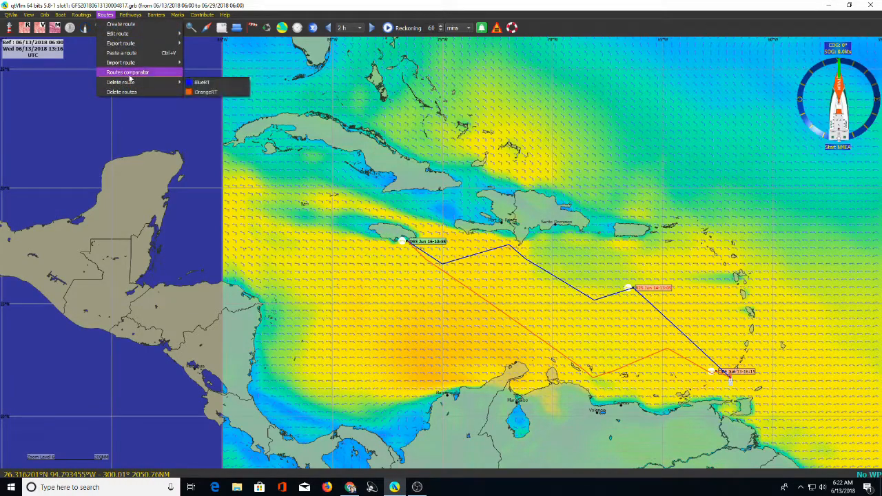
{"action": "left_click", "coordinate": [128, 73]}
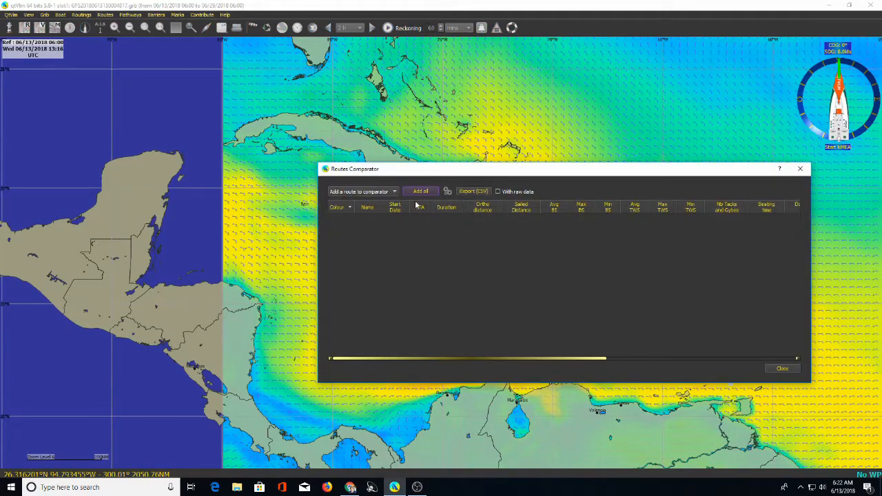
{"action": "left_click", "coordinate": [420, 192]}
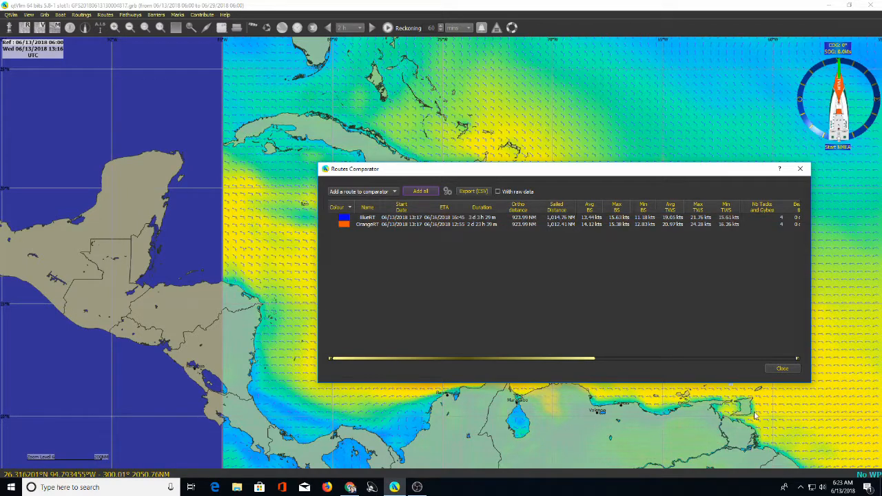
{"action": "left_click", "coordinate": [783, 369]}
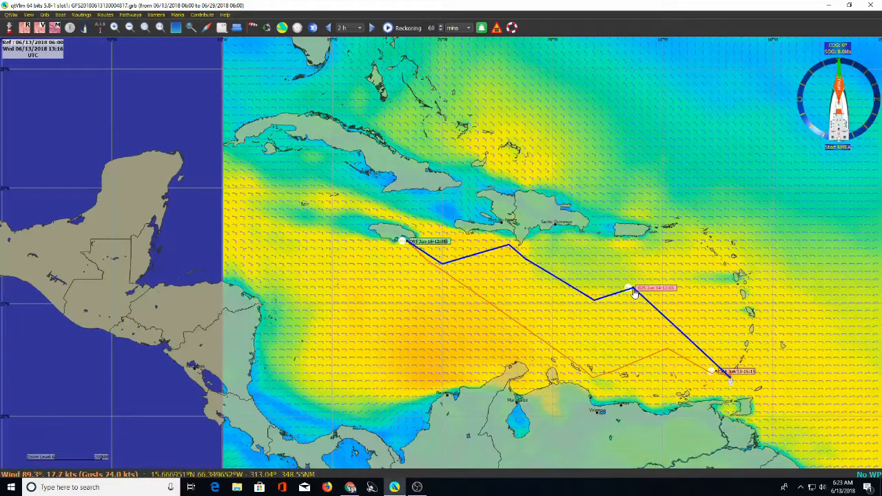
Step: Show the intermediate POIs of both the BlueRT and OrangeRT routes on the chart
{"action": "mouse_move", "coordinate": [634, 292]}
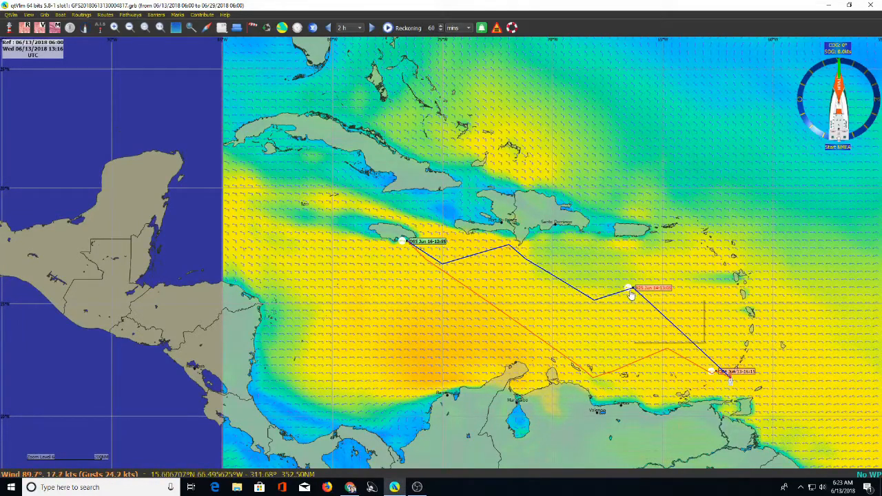
{"action": "mouse_move", "coordinate": [718, 374]}
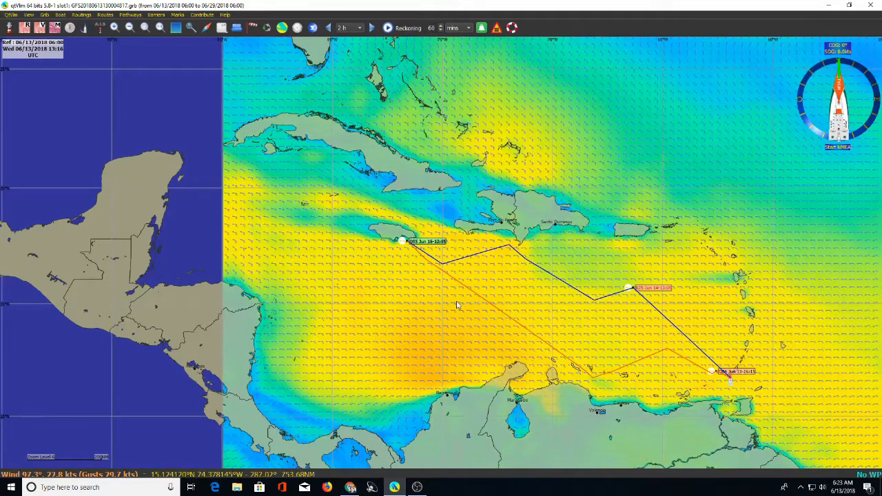
{"action": "right_click", "coordinate": [562, 282]}
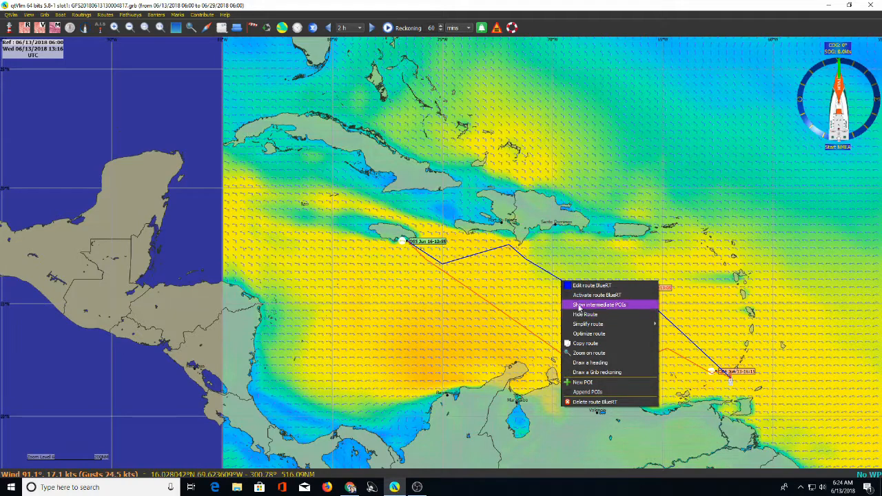
{"action": "left_click", "coordinate": [580, 305]}
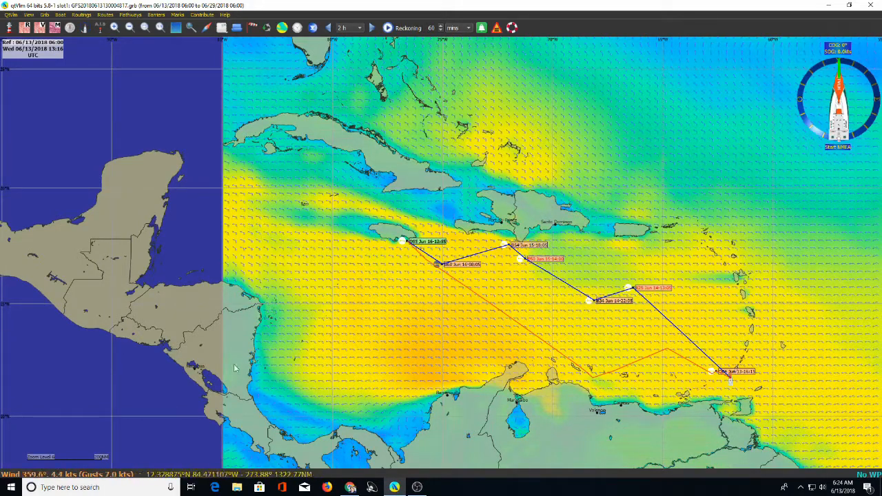
{"action": "right_click", "coordinate": [511, 318]}
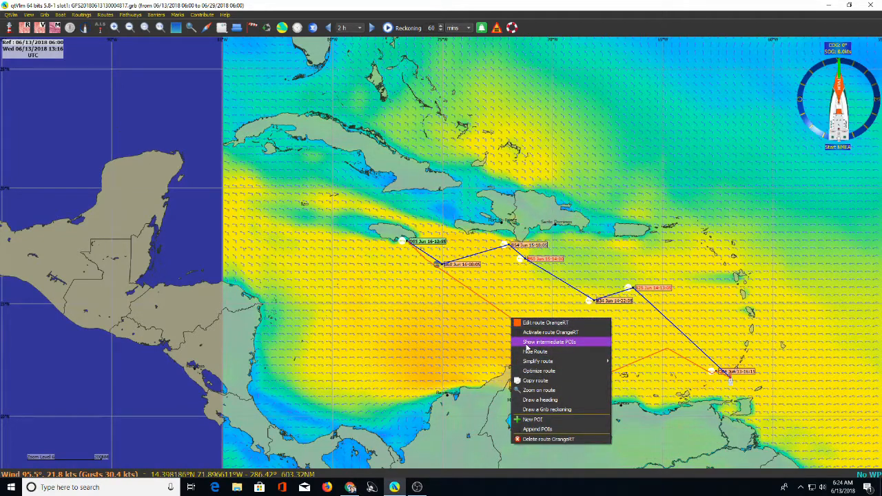
{"action": "left_click", "coordinate": [526, 344]}
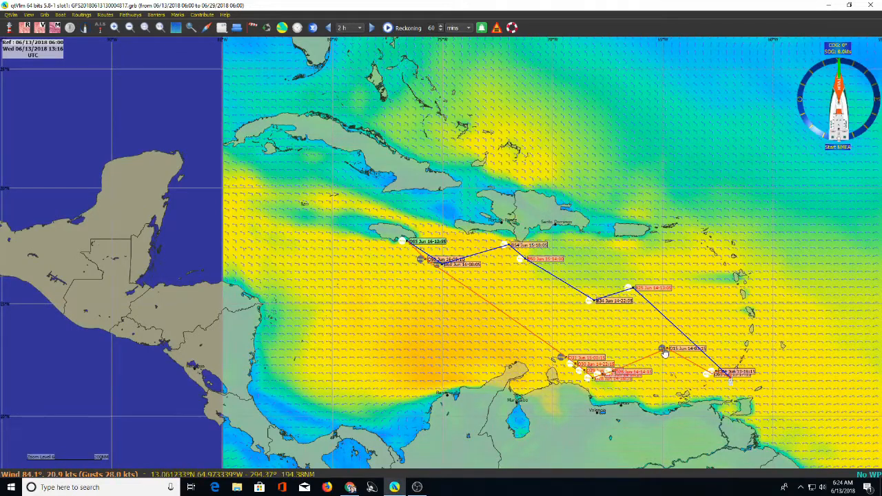
{"action": "mouse_move", "coordinate": [661, 350]}
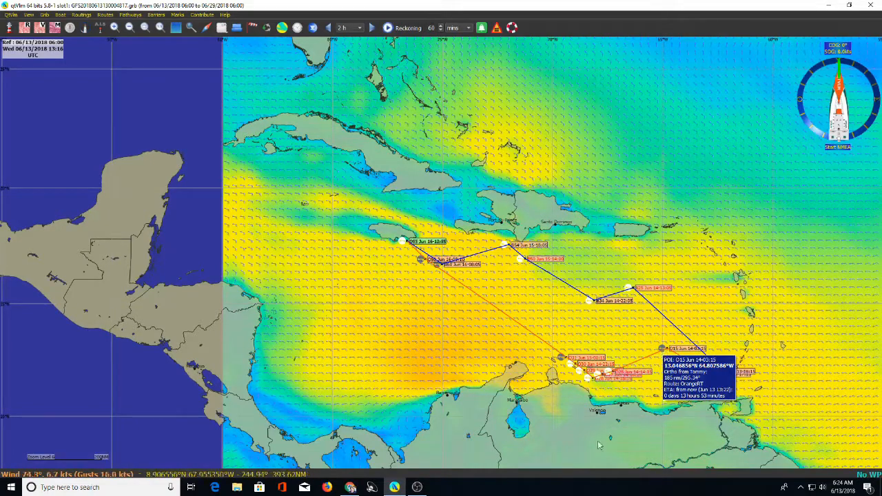
{"action": "mouse_move", "coordinate": [583, 379]}
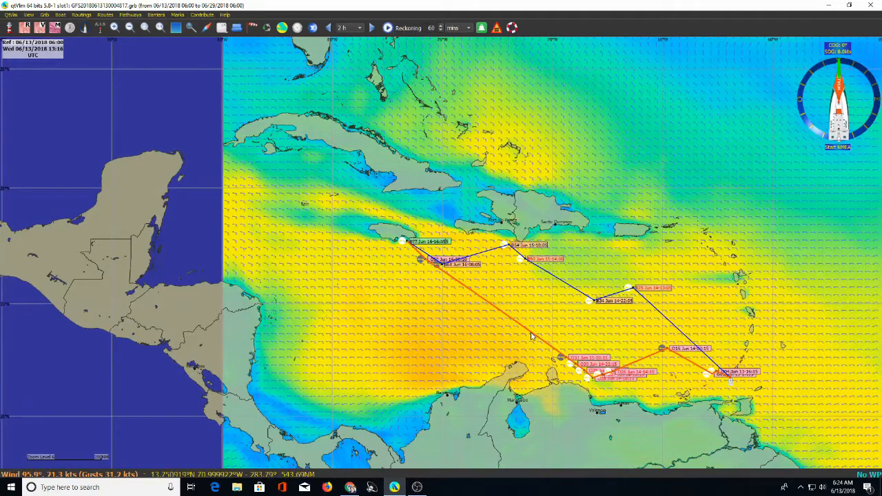
{"action": "mouse_move", "coordinate": [531, 336]}
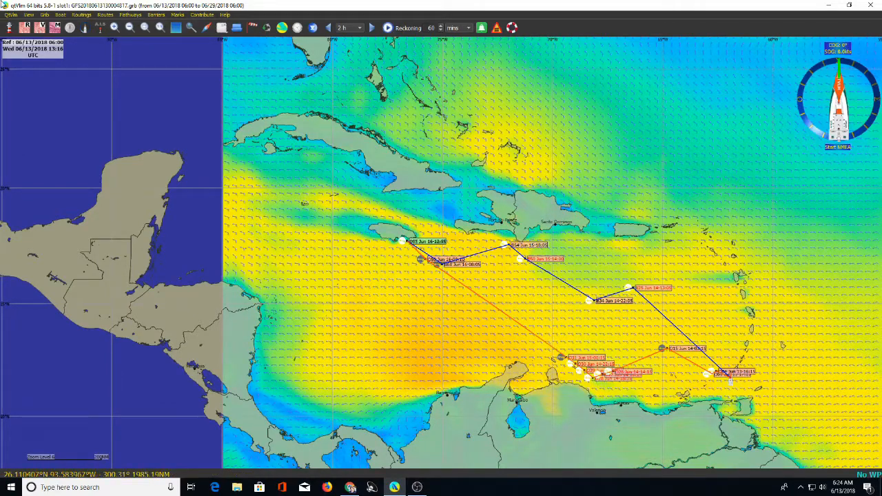
Step: Hide the OrangeRT route and all its POIs through its route settings
{"action": "left_click", "coordinate": [106, 15]}
{"action": "mouse_move", "coordinate": [116, 34]}
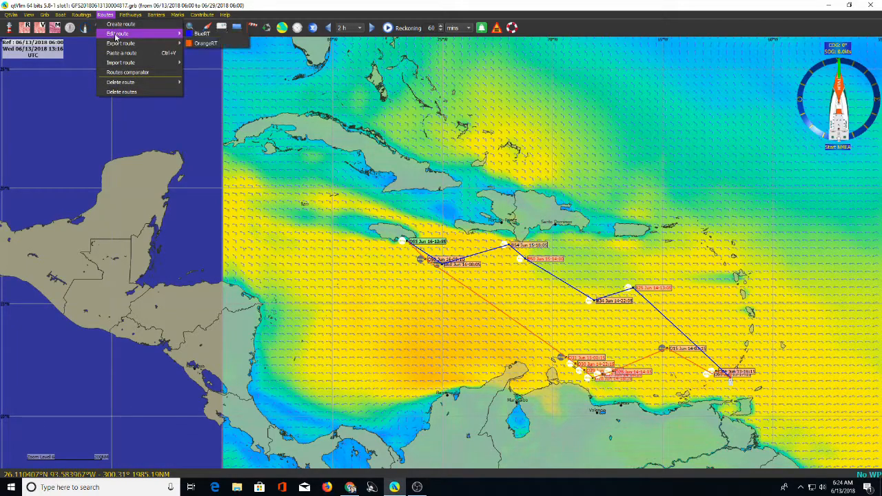
{"action": "left_click", "coordinate": [199, 43]}
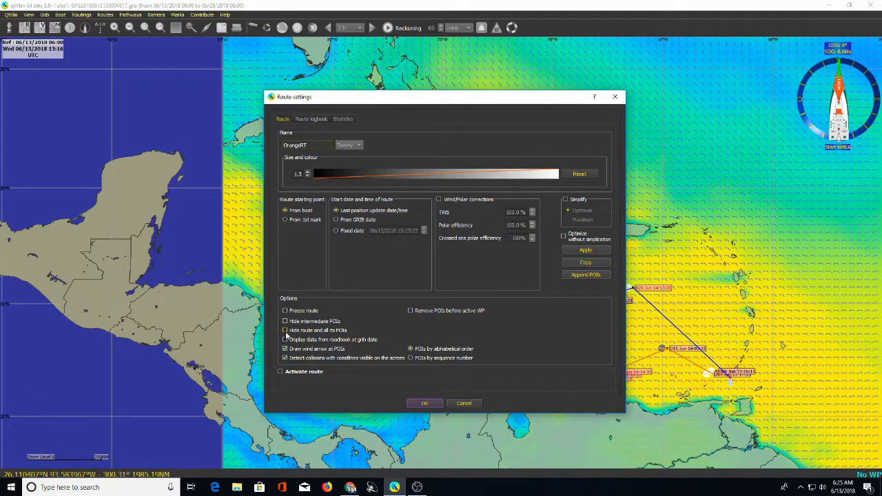
{"action": "left_click", "coordinate": [424, 403]}
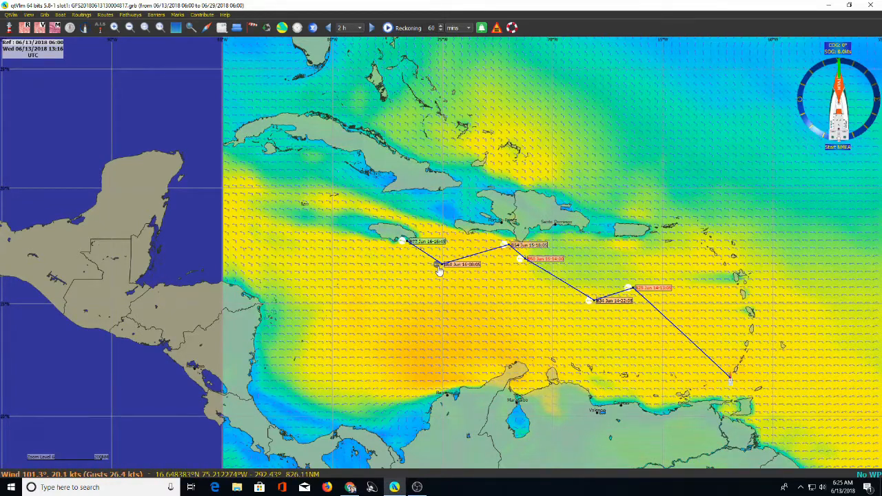
{"action": "mouse_move", "coordinate": [437, 273]}
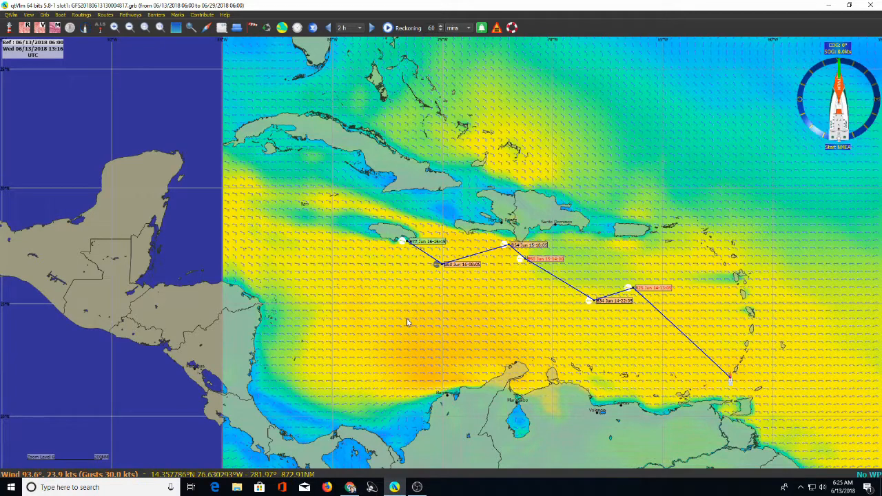